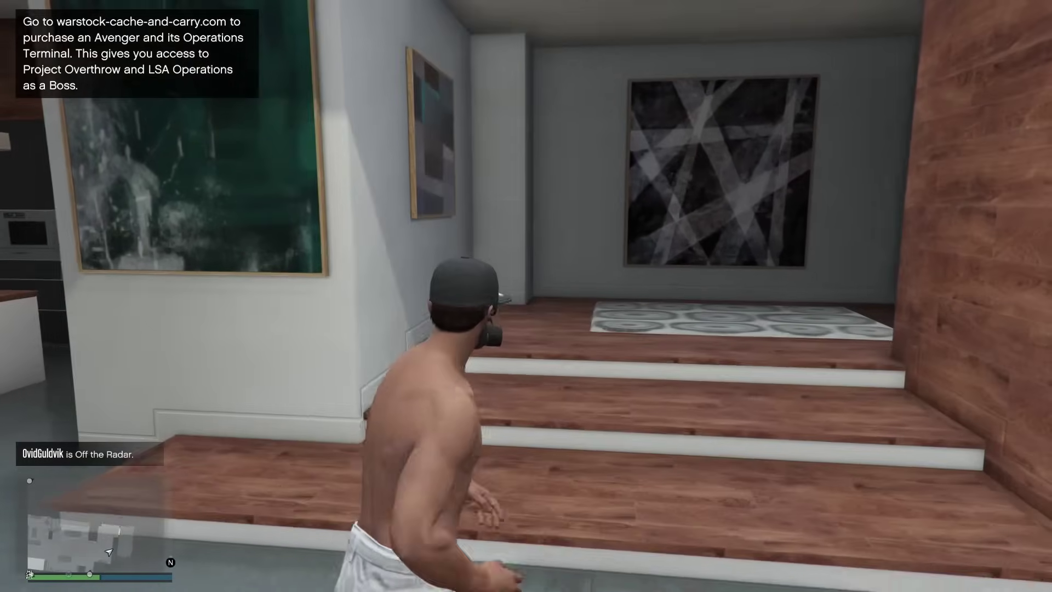
key(s)
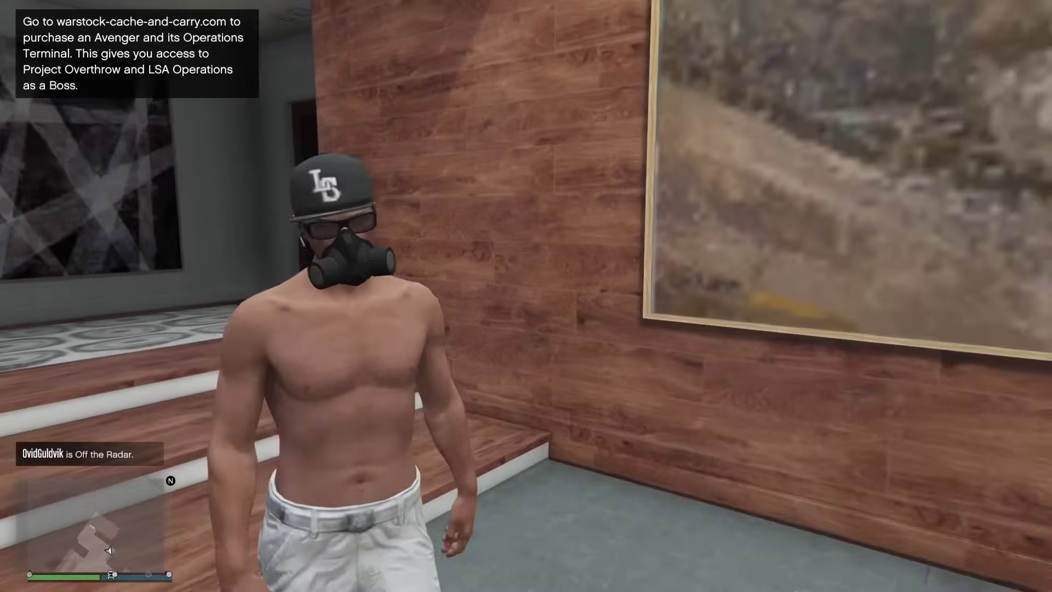
key(d)
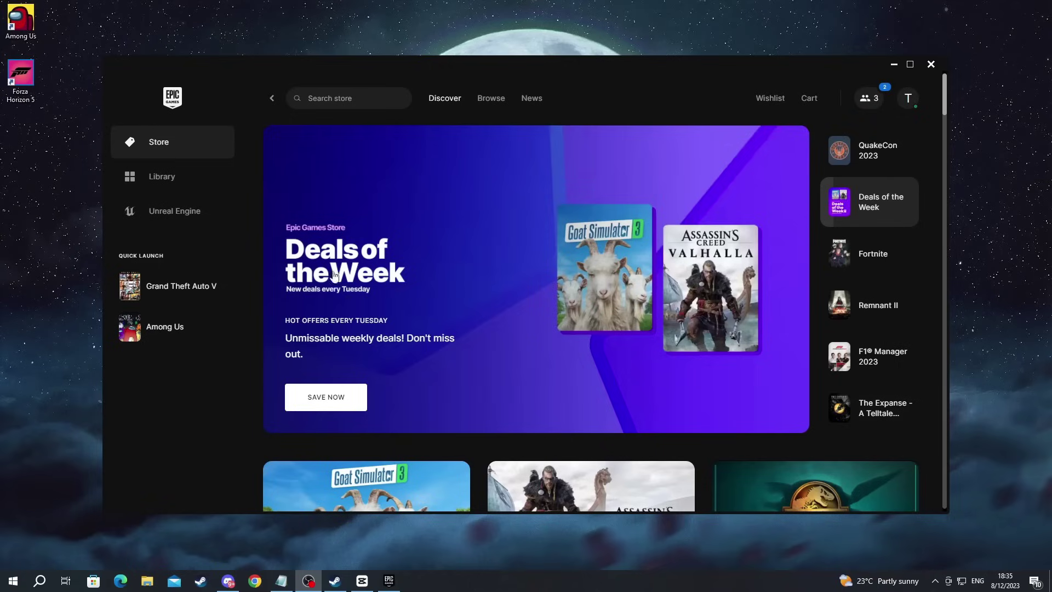
Open Grand Theft Auto V's installation folder through the game's management options in the Epic Games library, and close the folder window.
click(134, 189)
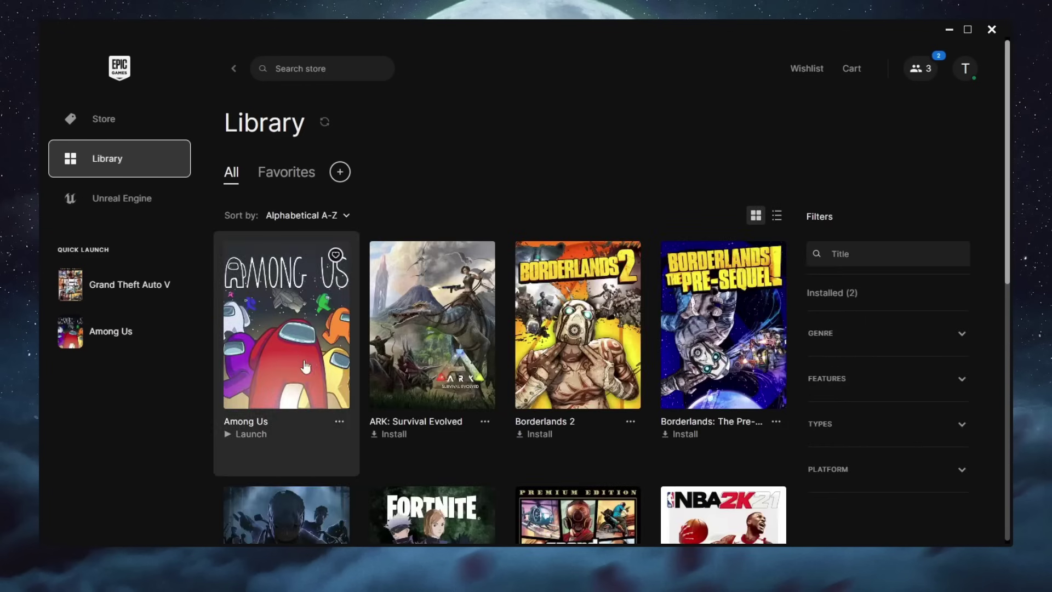
scroll(479, 395, down, 3)
scroll(491, 419, down, 2)
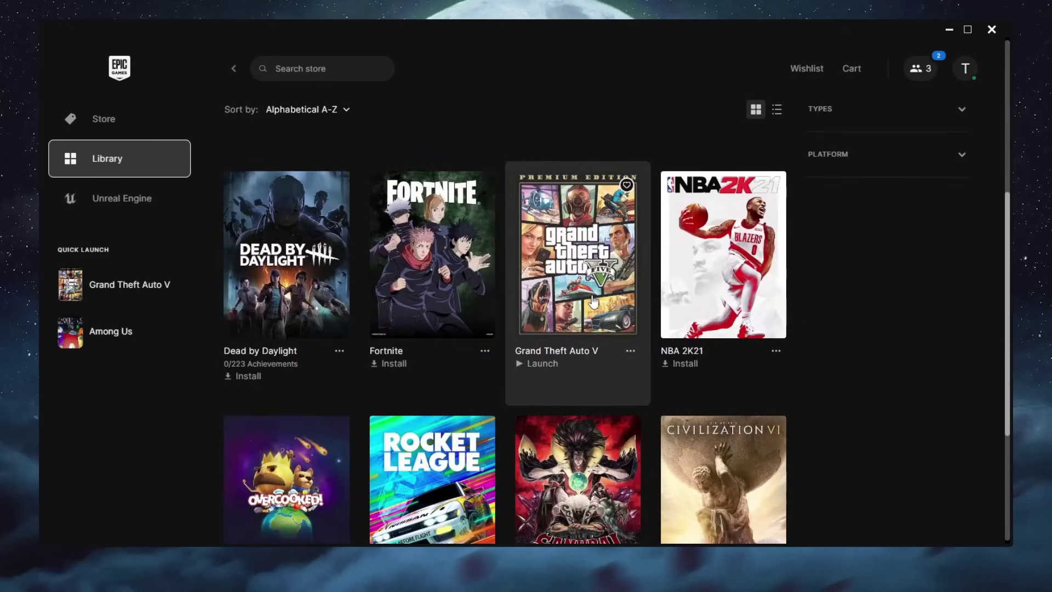
click(630, 351)
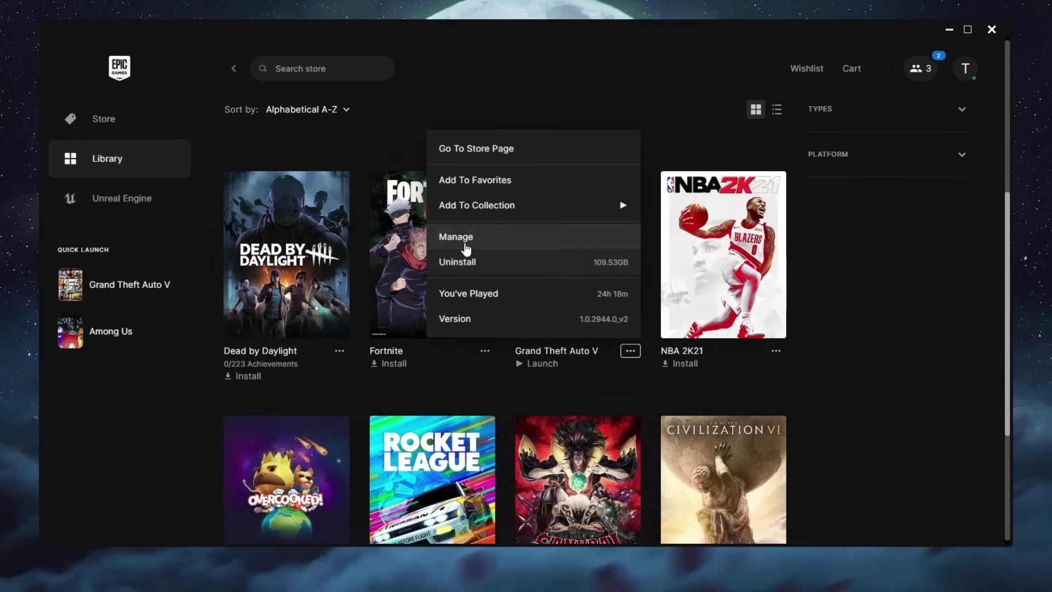
click(534, 244)
click(625, 338)
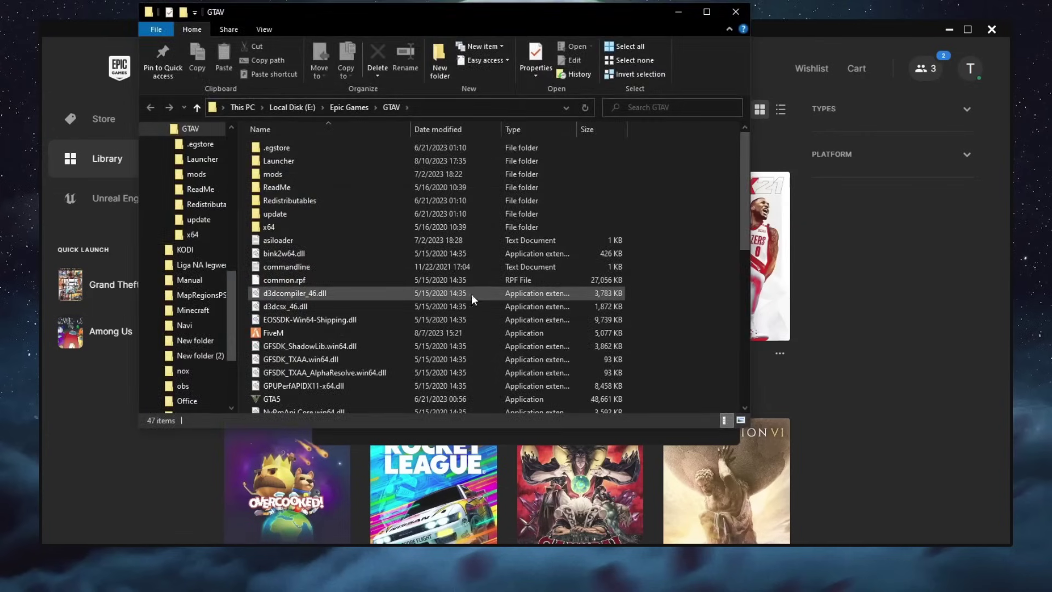
click(735, 12)
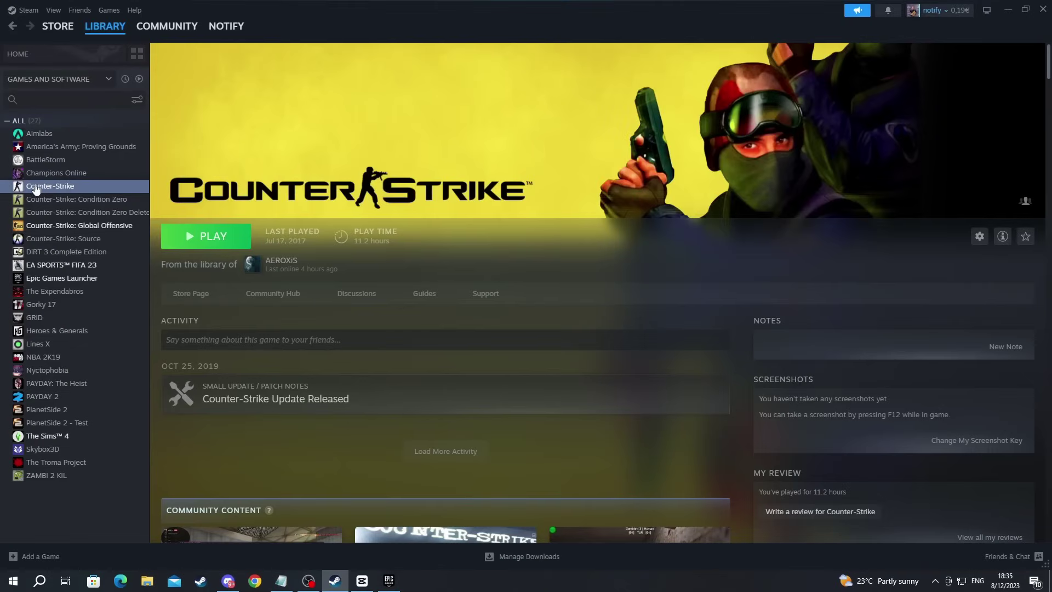
Show the installed files properties of Counter-Strike in the Steam library.
right_click(53, 190)
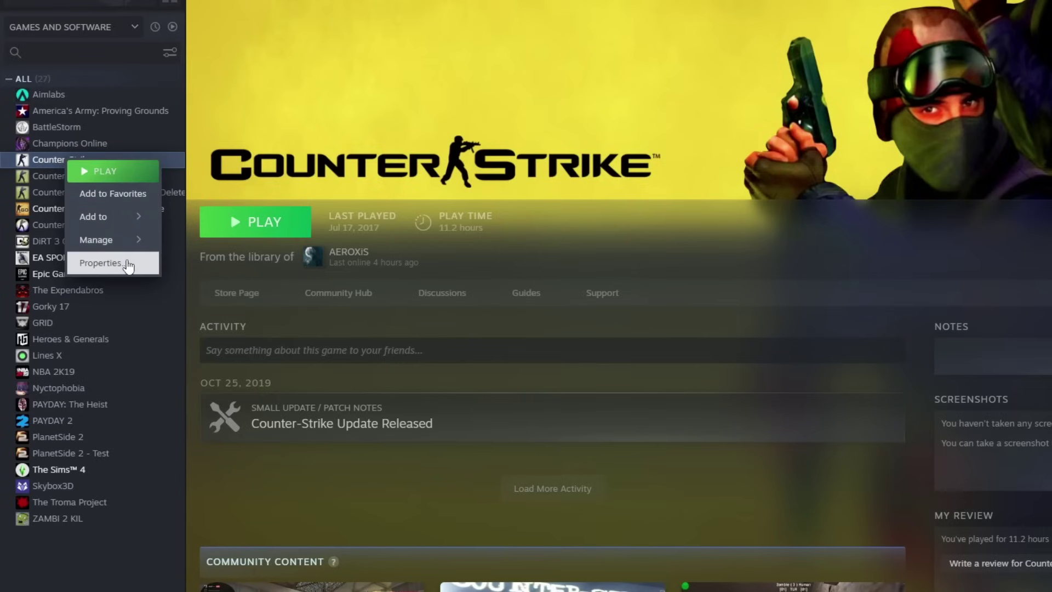
click(101, 268)
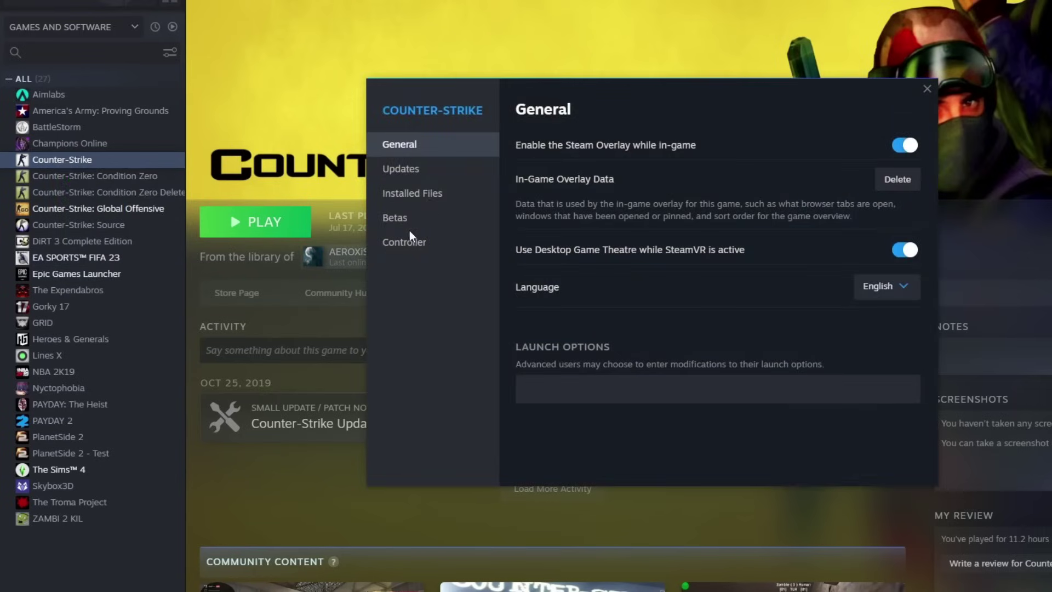
click(422, 195)
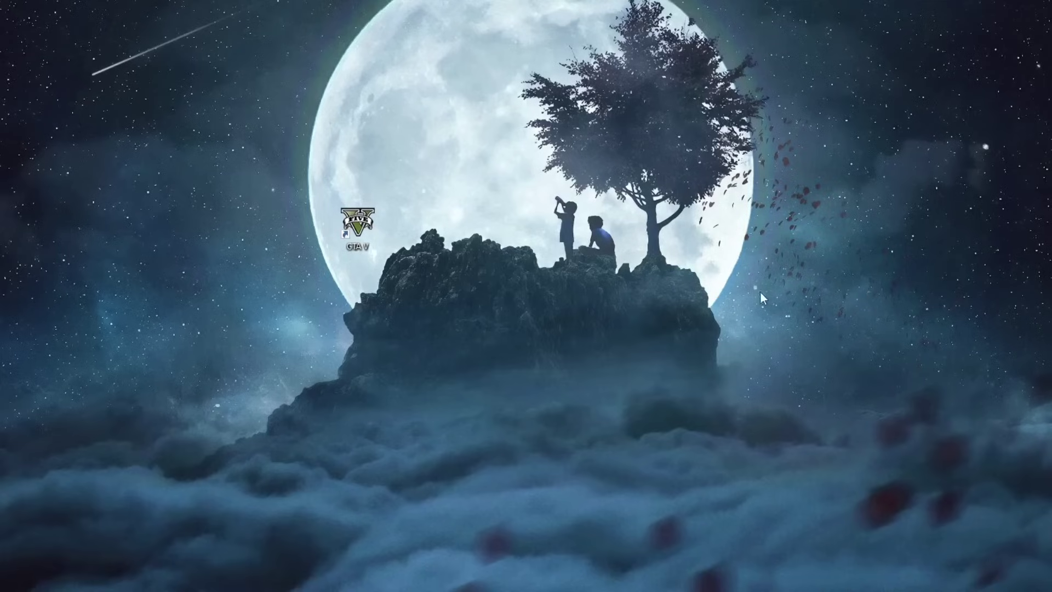
Go from the GTA V desktop shortcut to the game's folder and open the properties of the GTA5 application.
right_click(353, 238)
click(437, 551)
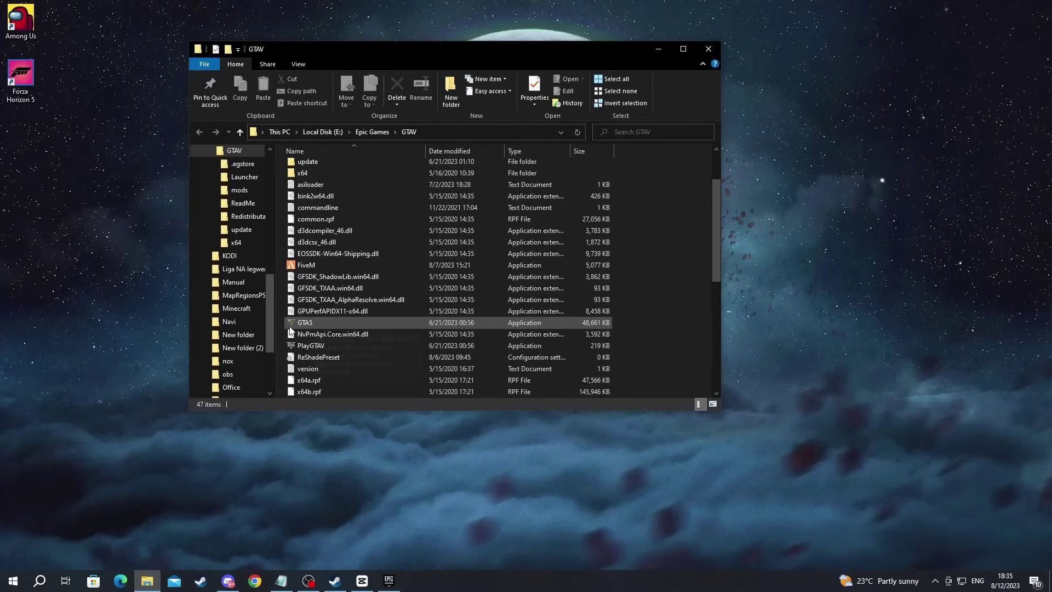
right_click(317, 323)
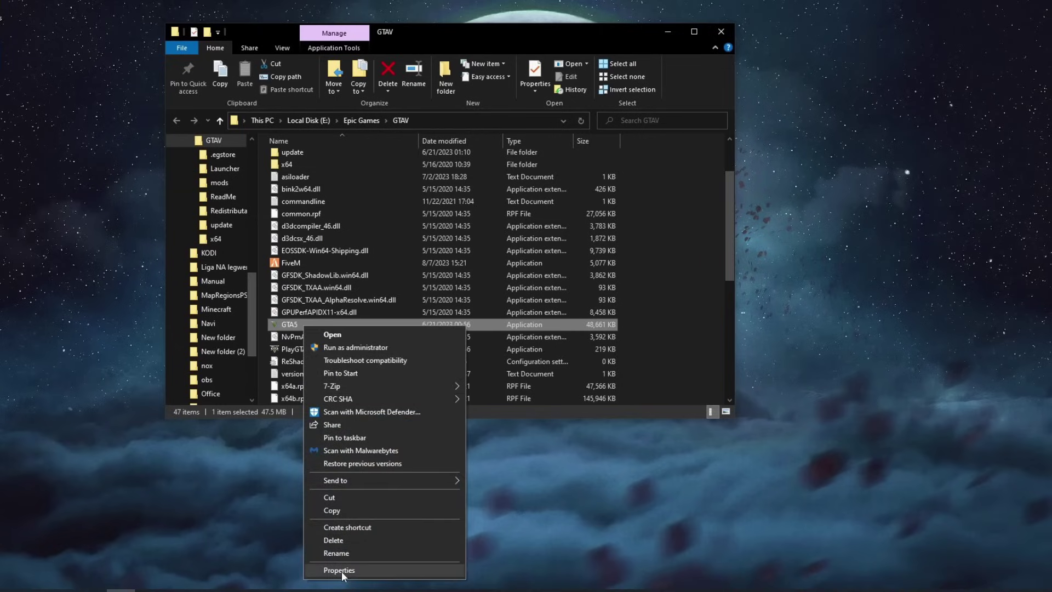
click(341, 571)
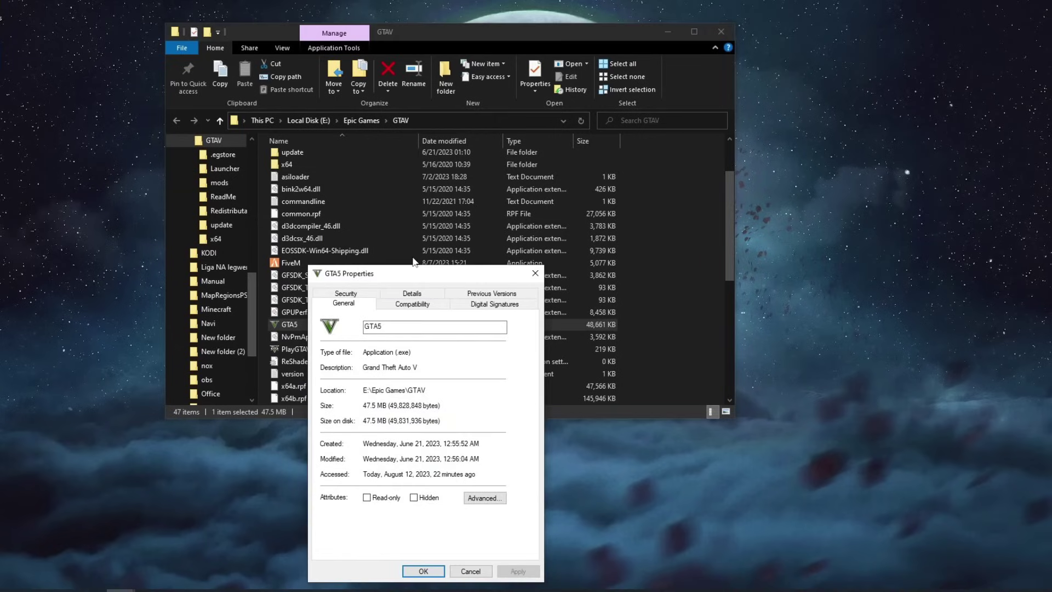
Set GTA5 to Windows 8 compatibility mode, with fullscreen optimizations disabled and run as administrator; apply the settings and close the folder.
click(412, 304)
drag(397, 274, 421, 201)
click(362, 310)
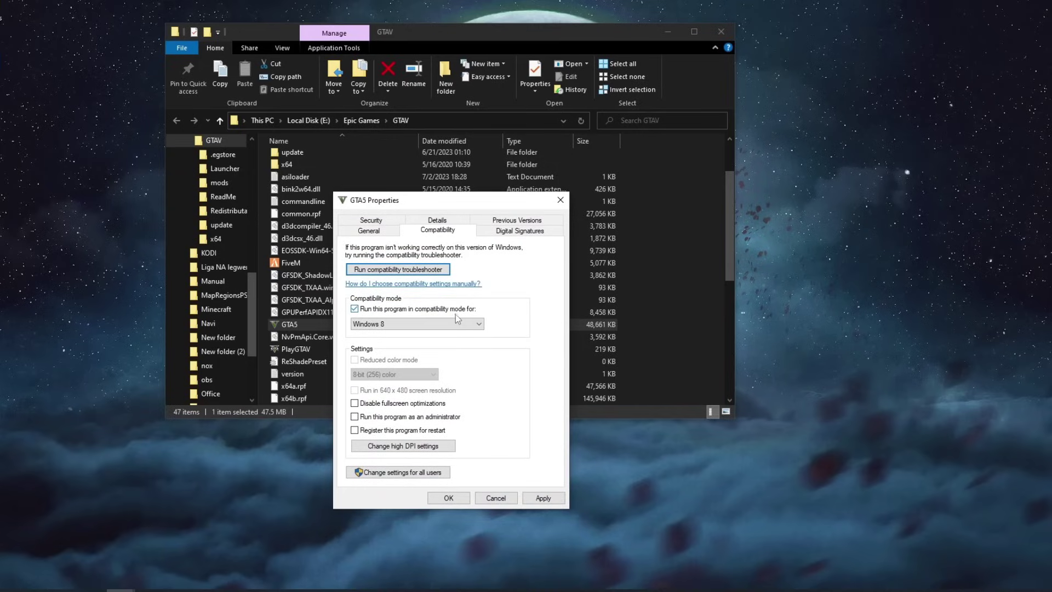
click(477, 322)
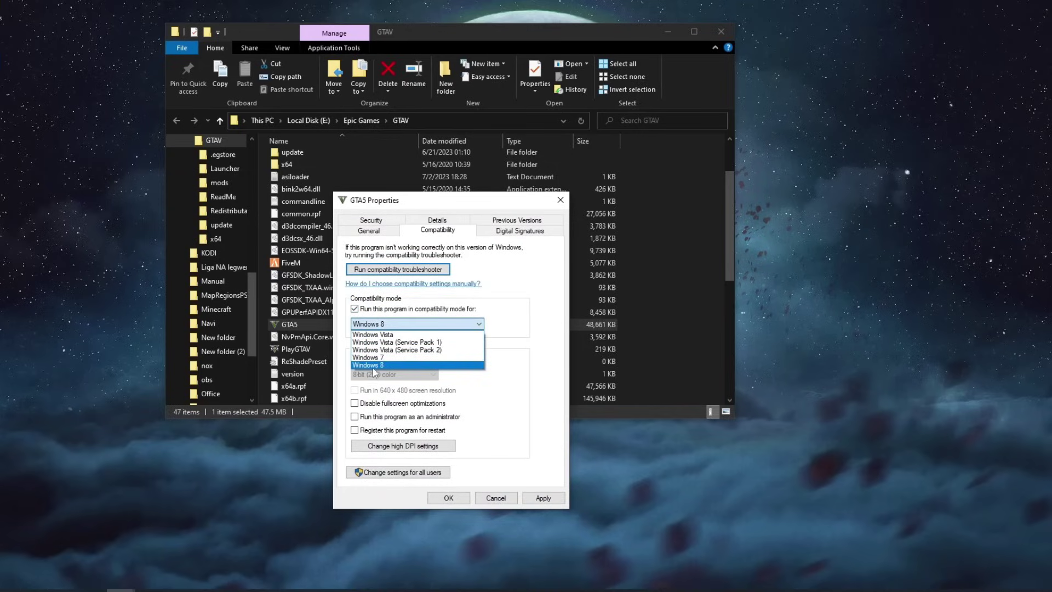
click(372, 368)
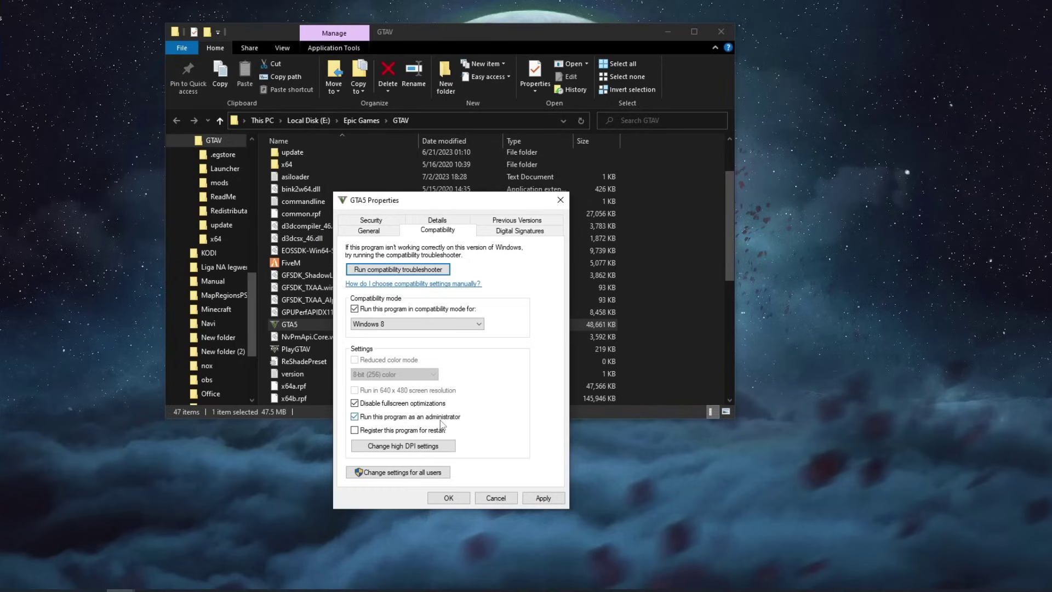
click(544, 497)
click(448, 500)
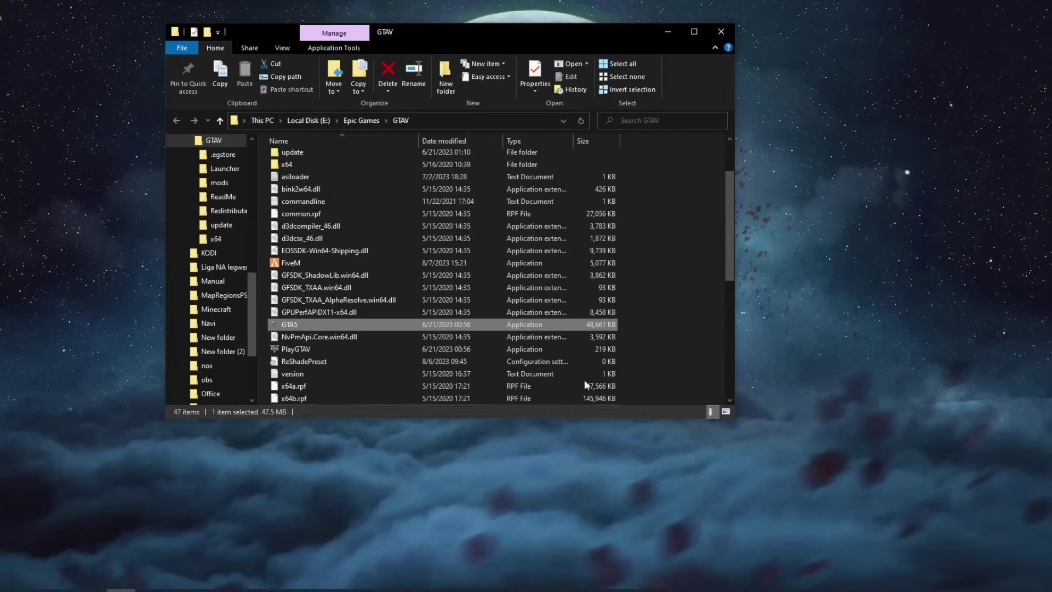
click(721, 31)
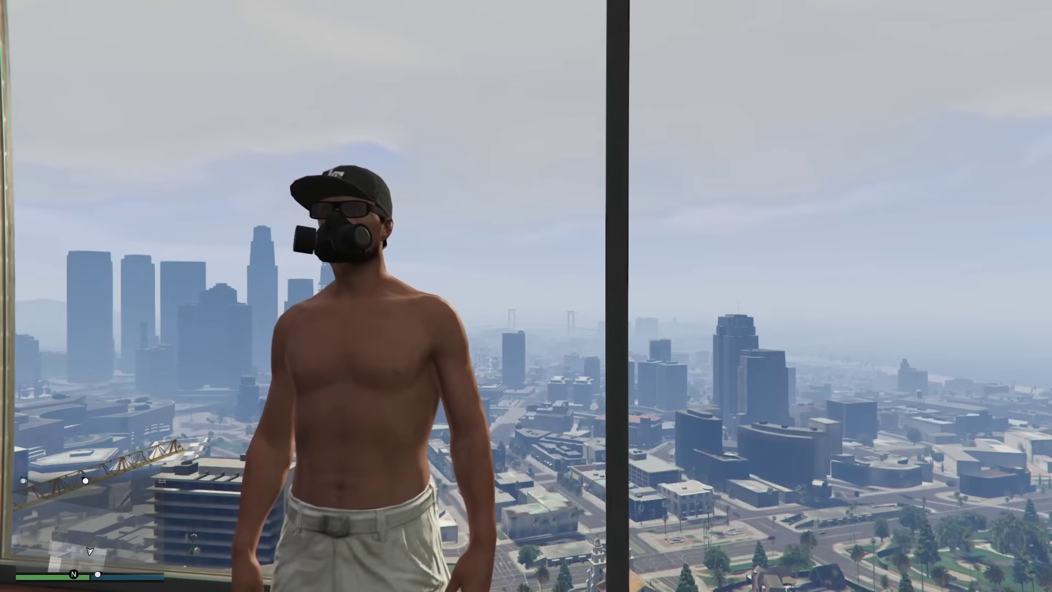
Open the Graphics settings in Grand Theft Auto Online.
key(Escape)
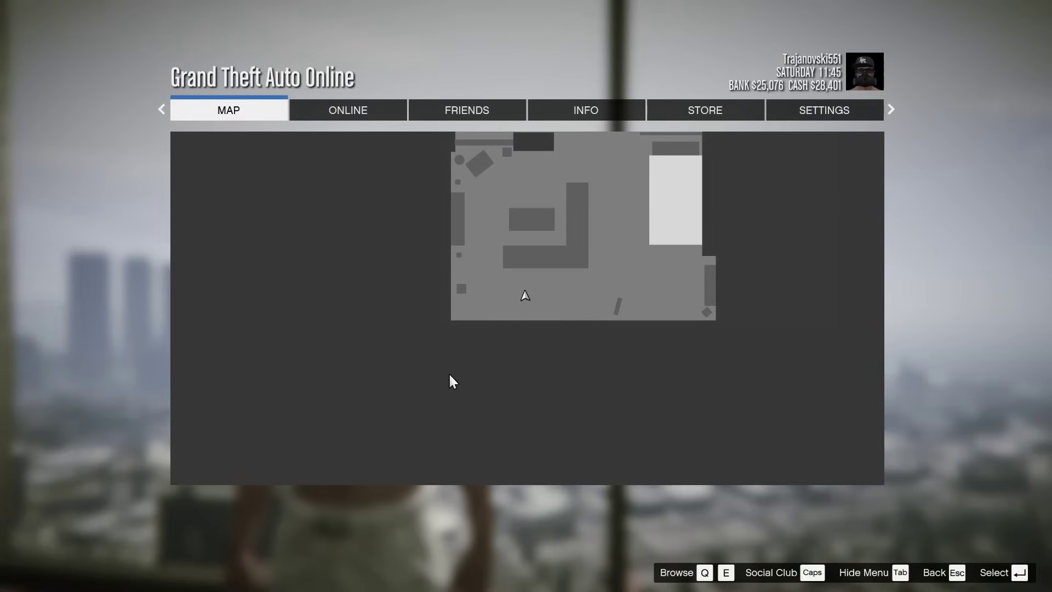
click(790, 112)
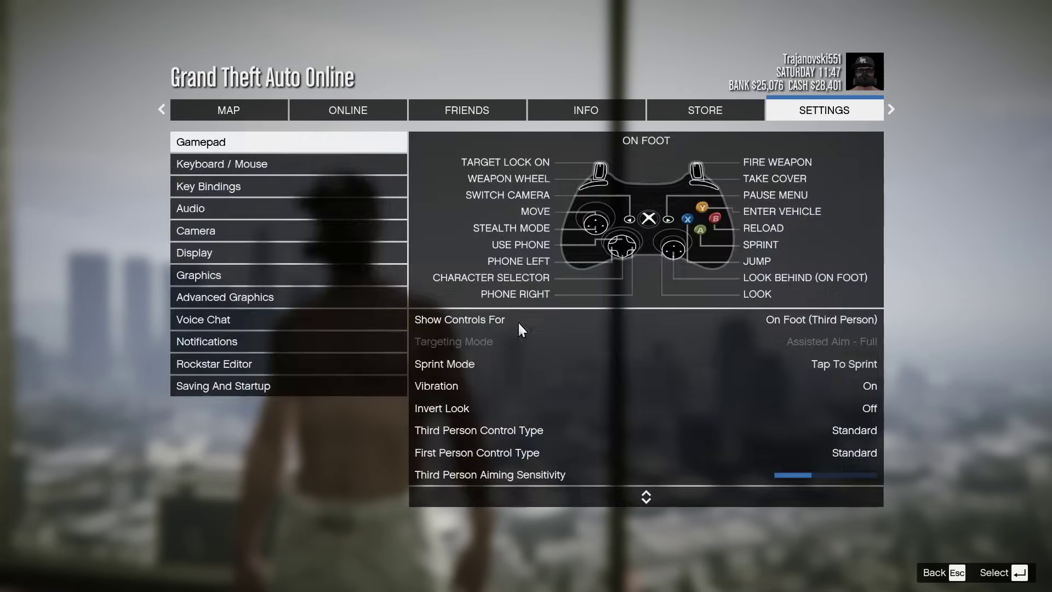
click(186, 277)
click(186, 277)
Examine the graphics options from the screen type through the texture, shader, shadow, reflection and water quality.
key(Down)
key(Down)
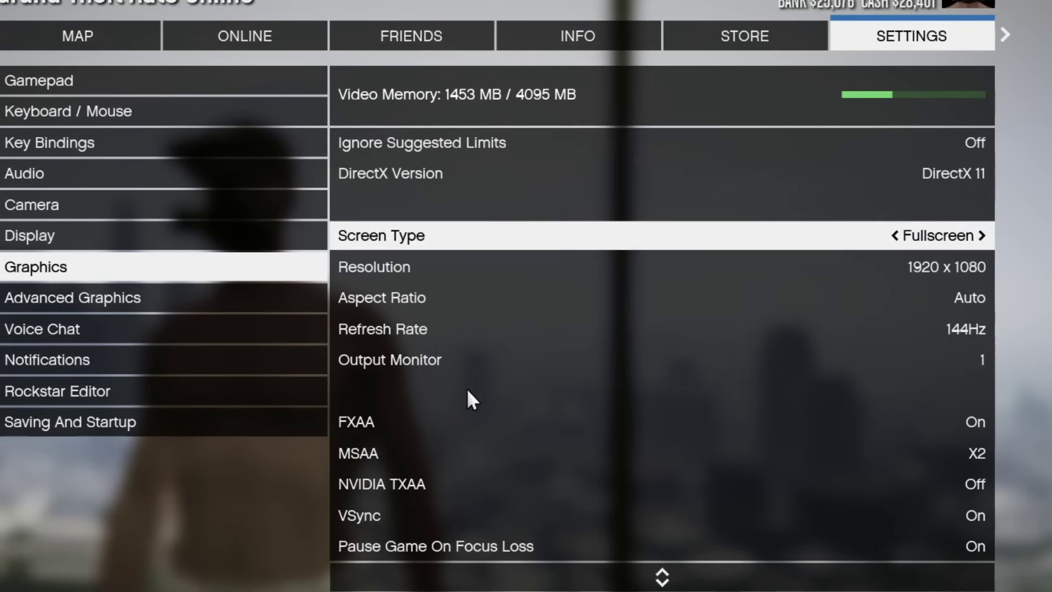
key(Down)
key(Down)
key(Down)
key(Down)
key(Down)
key(Down)
key(Down)
key(Down)
key(Down)
key(Down)
key(Down)
key(Down)
key(Down)
key(Down)
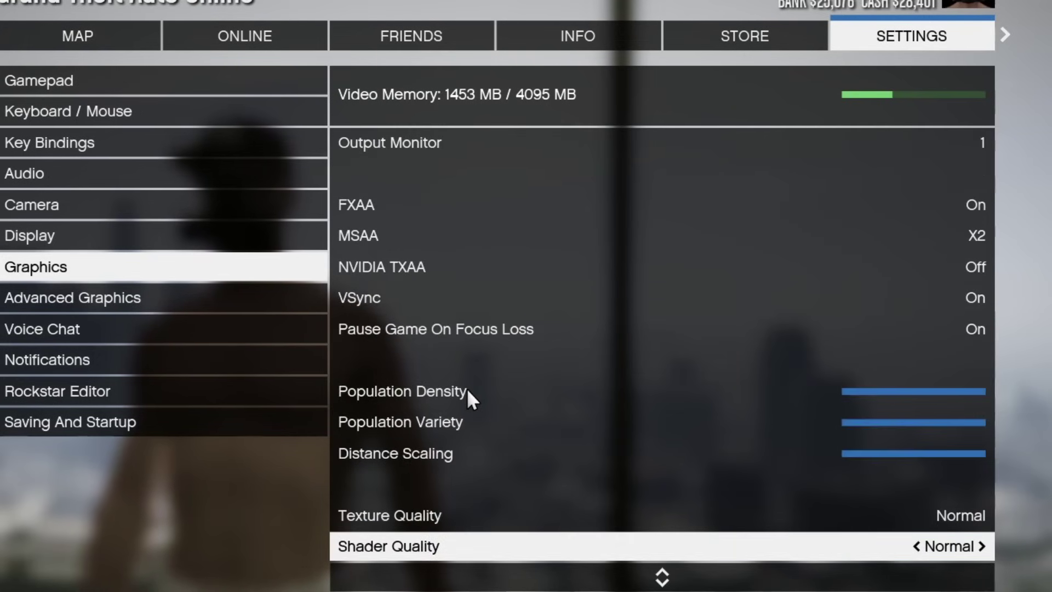
key(Down)
key(Down)
key(Down)
key(Down)
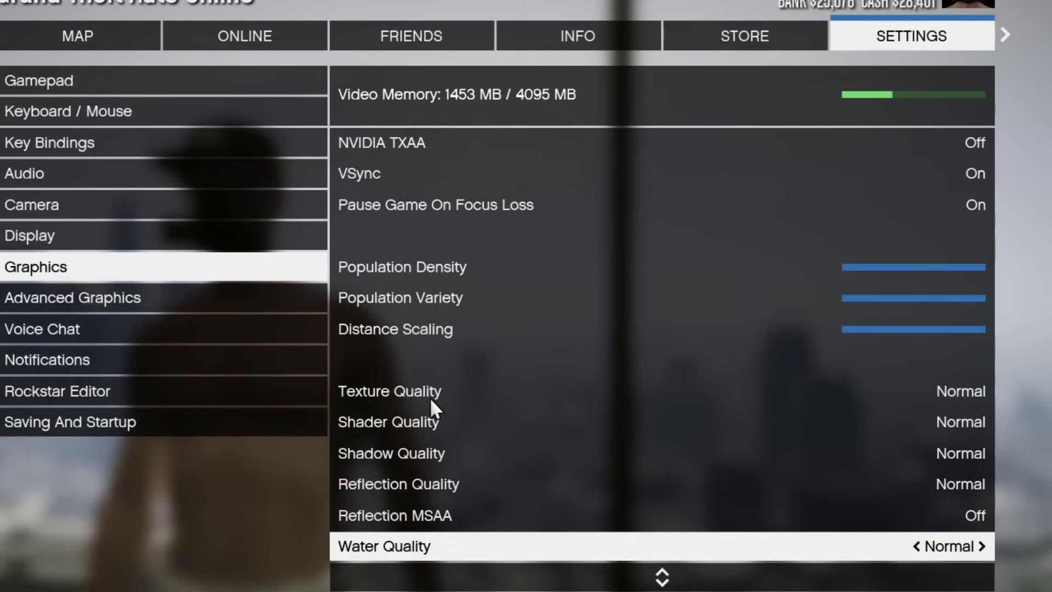
Switch Texture Quality to another level and back to Normal, and leave the settings.
click(762, 400)
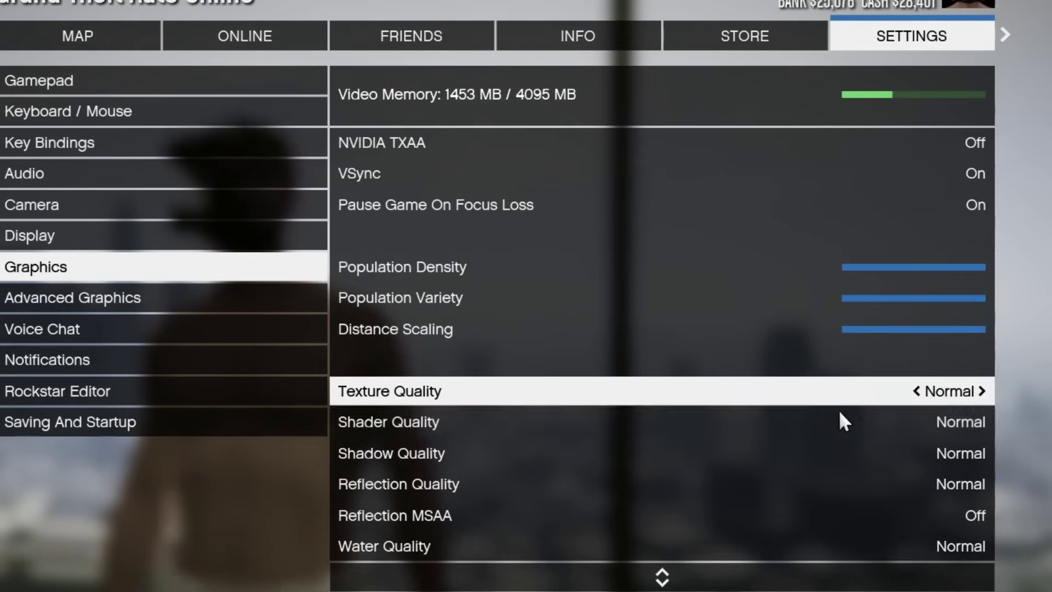
key(Left)
key(Right)
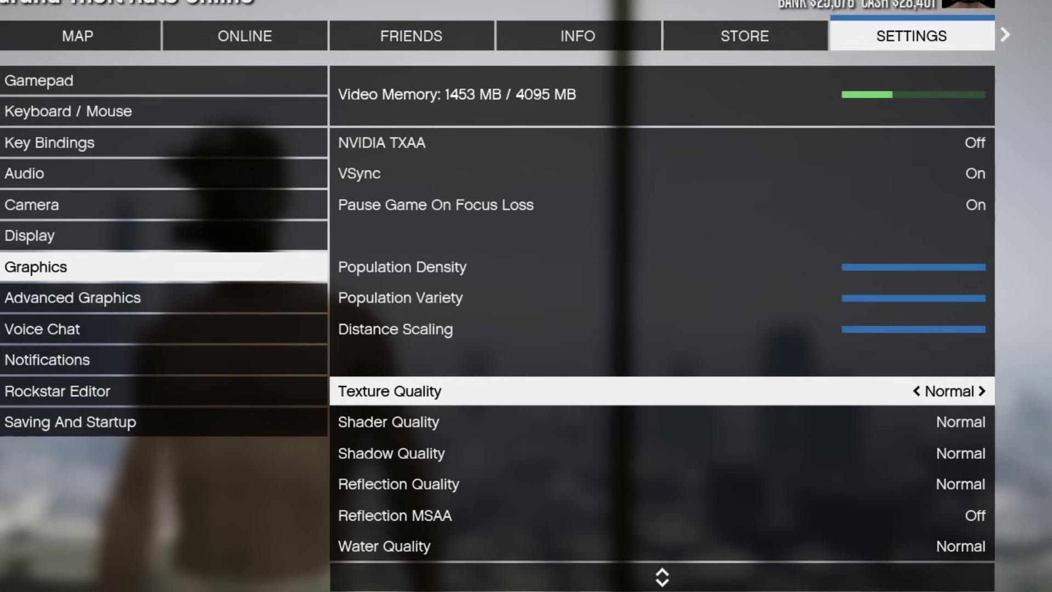
key(Left)
key(Right)
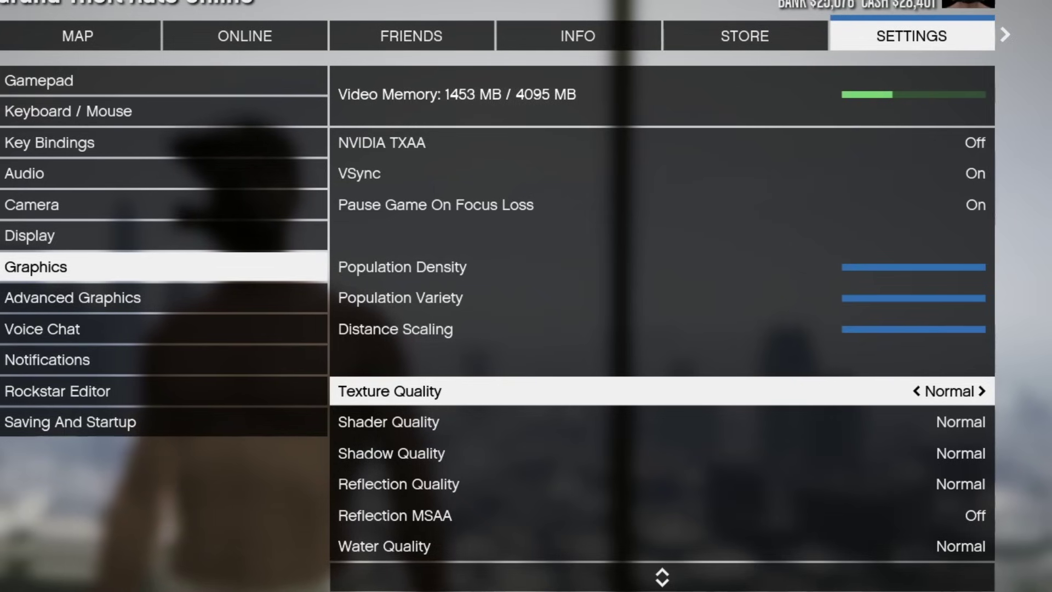
key(Escape)
key(Escape)
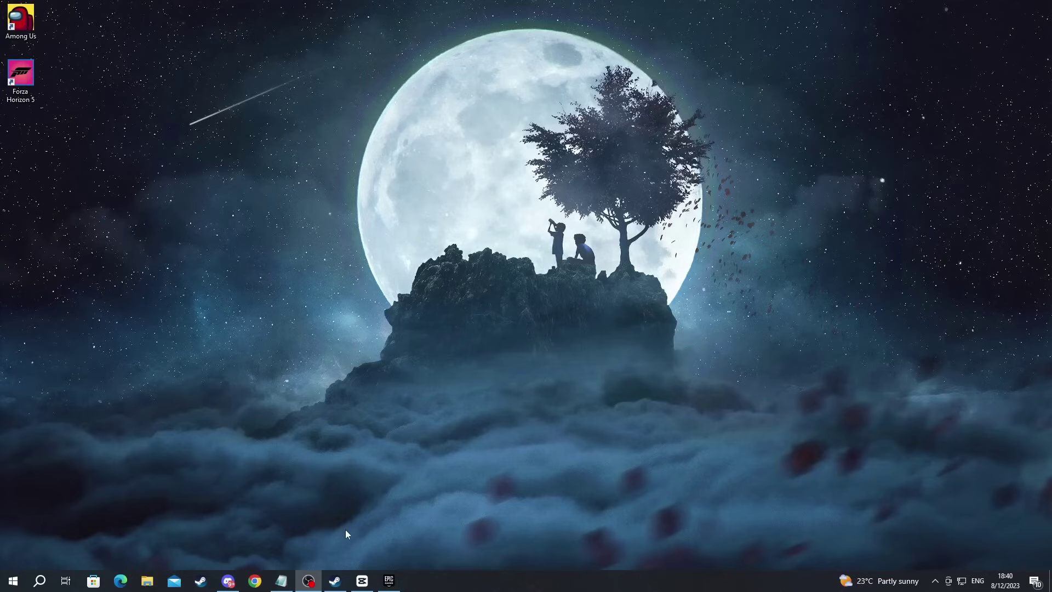
Switch to Steam, view the file verification option in Counter-Strike's installed files properties, and minimize Steam.
click(335, 581)
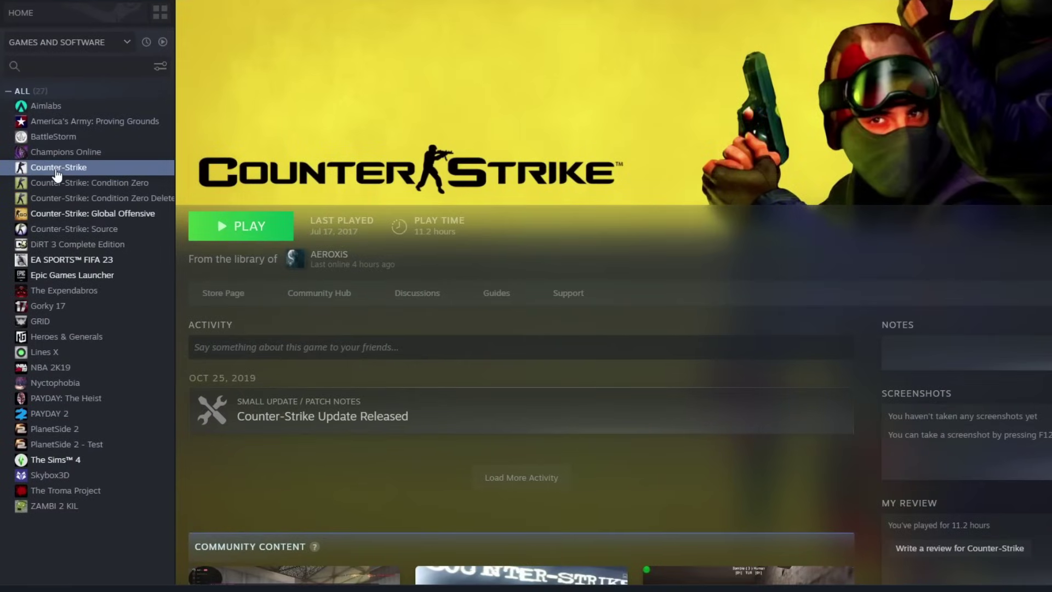
right_click(55, 168)
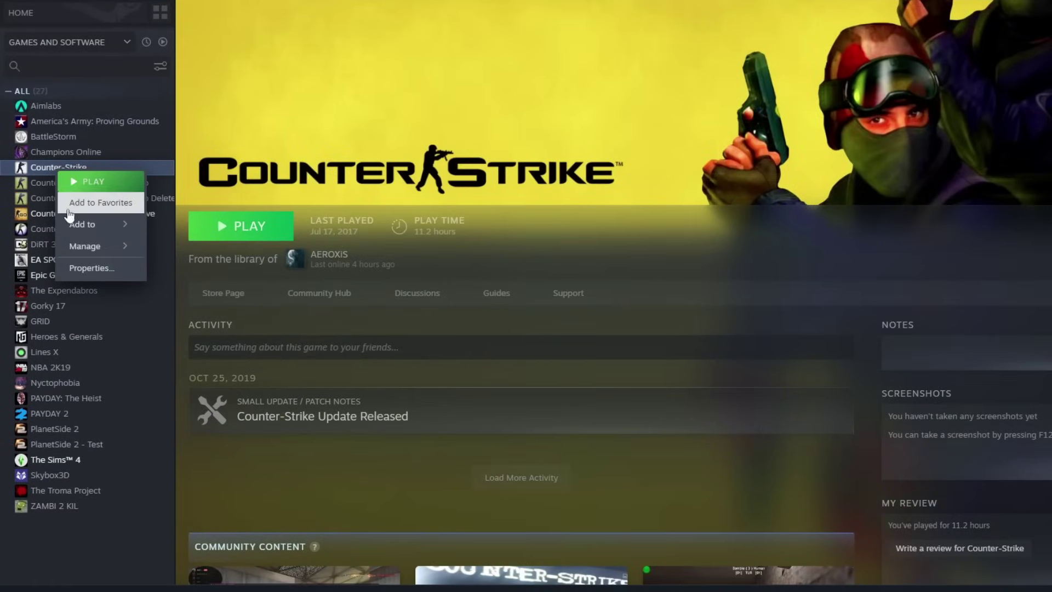
click(75, 268)
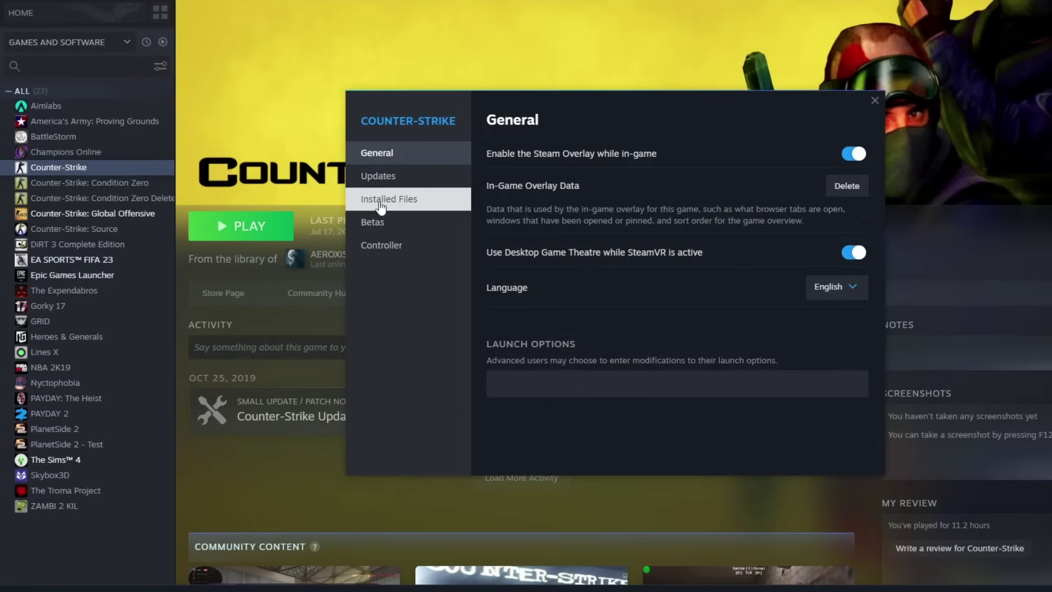
click(381, 202)
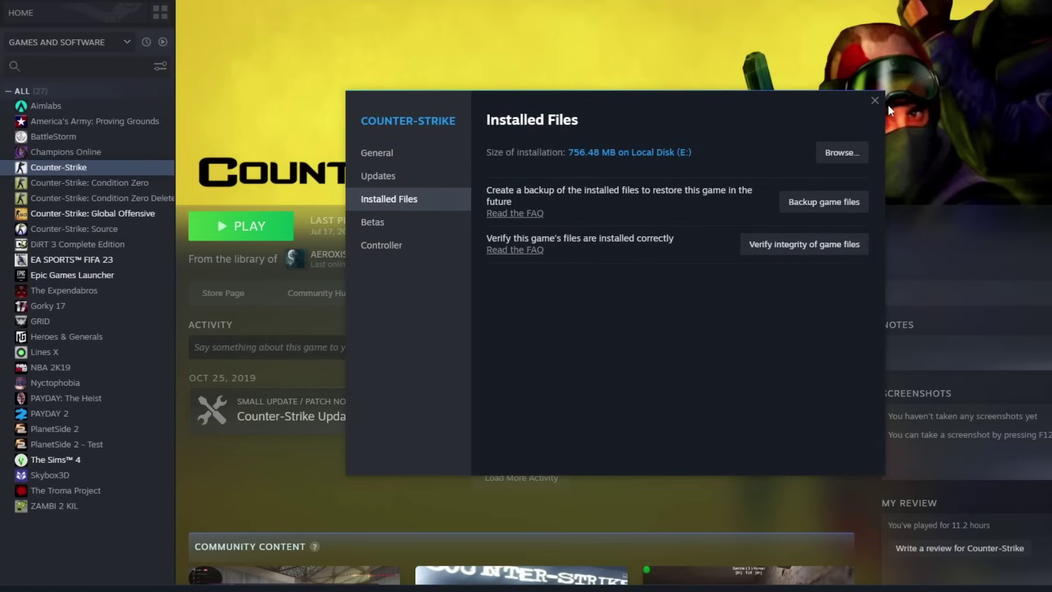
click(873, 103)
click(1005, 8)
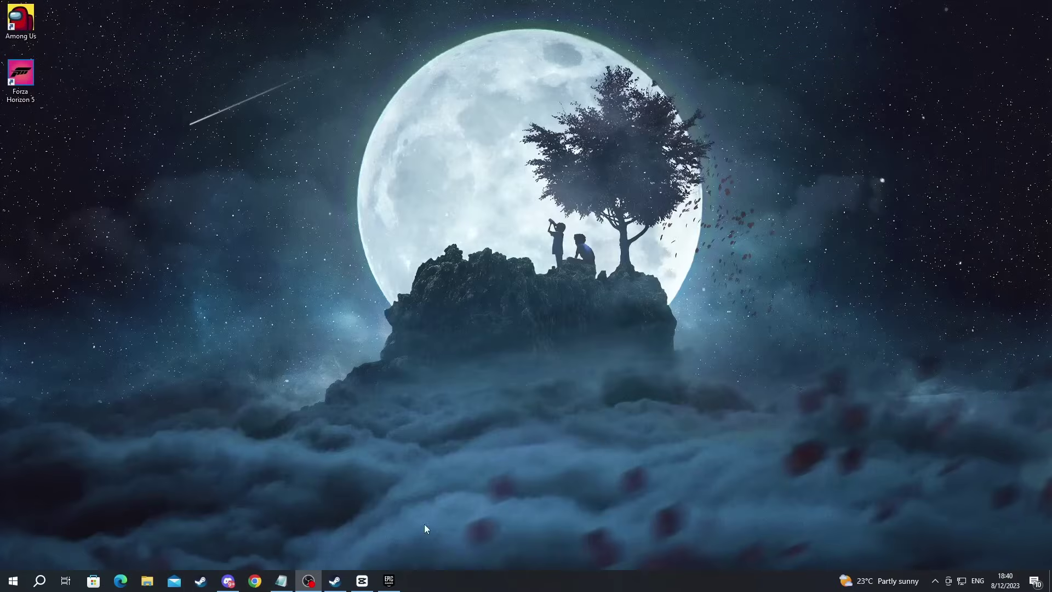
Switch to the Epic Games Launcher, view the Verify Files option in Grand Theft Auto V's management options, and minimize the launcher.
click(389, 581)
click(689, 173)
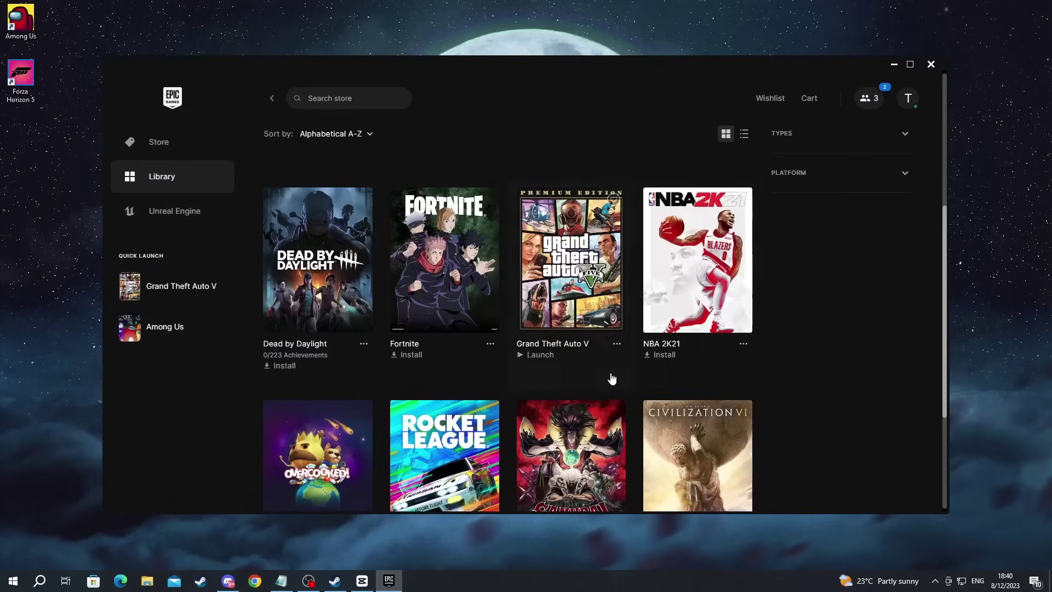
scroll(564, 400, down, 3)
scroll(483, 419, up, 5)
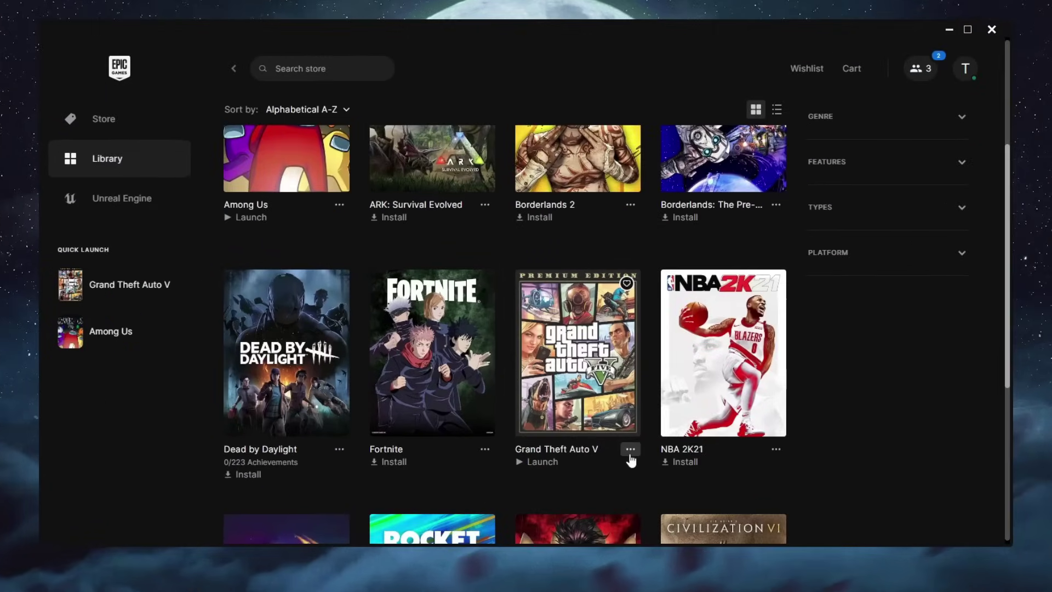
click(630, 450)
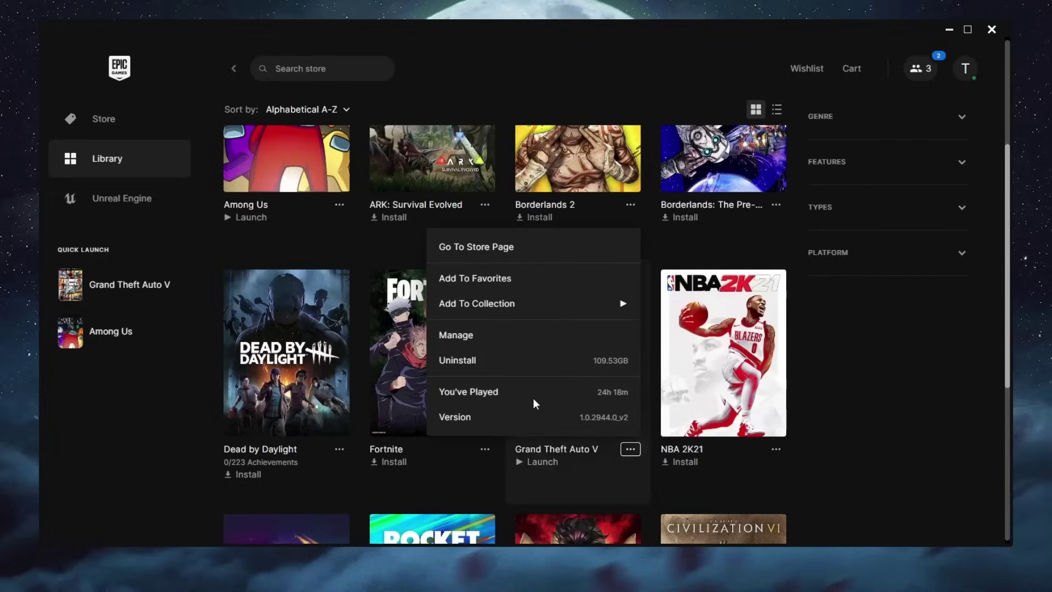
click(493, 333)
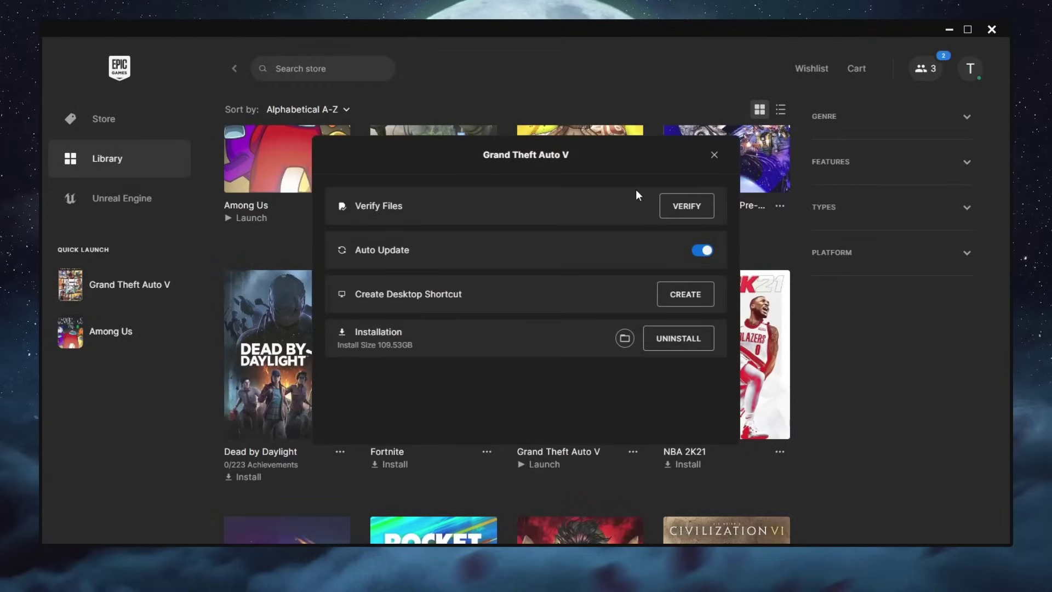
click(714, 154)
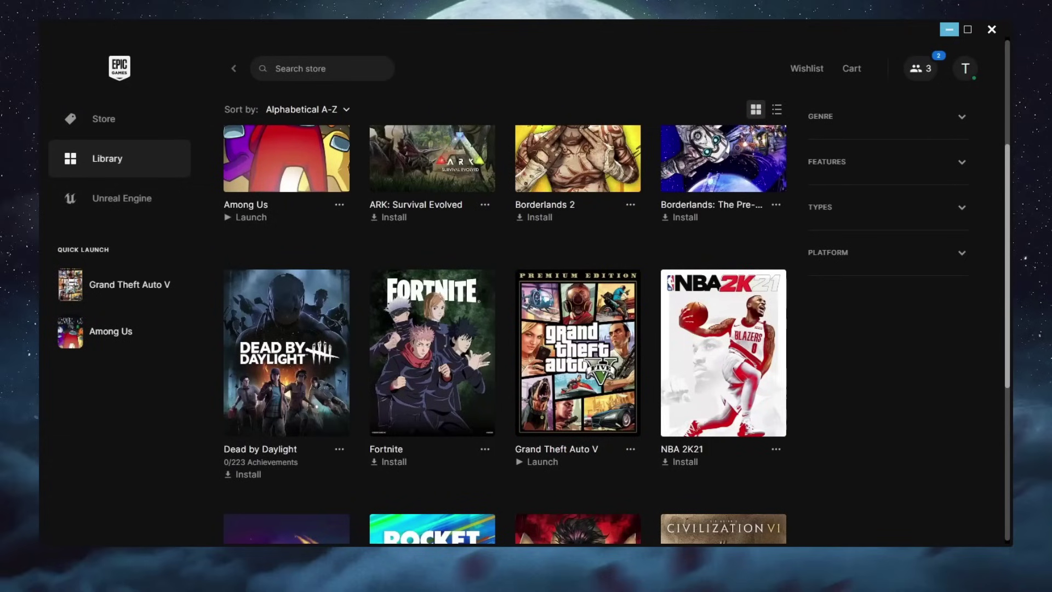
click(949, 29)
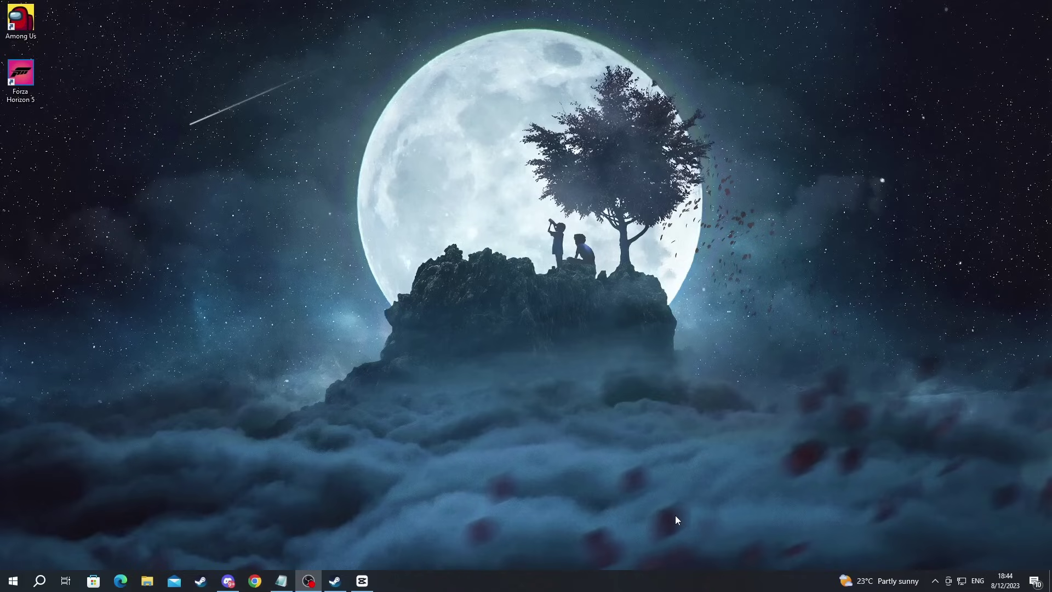
Find and open Device Manager through Windows search, and move its window to the middle of the desktop.
click(41, 579)
text(device manager)
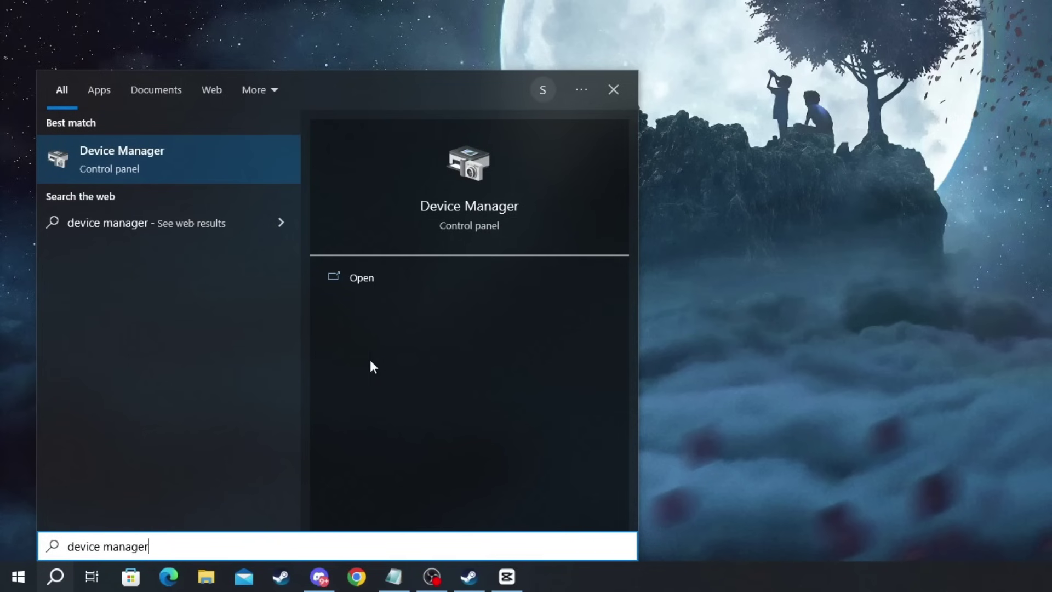
click(120, 167)
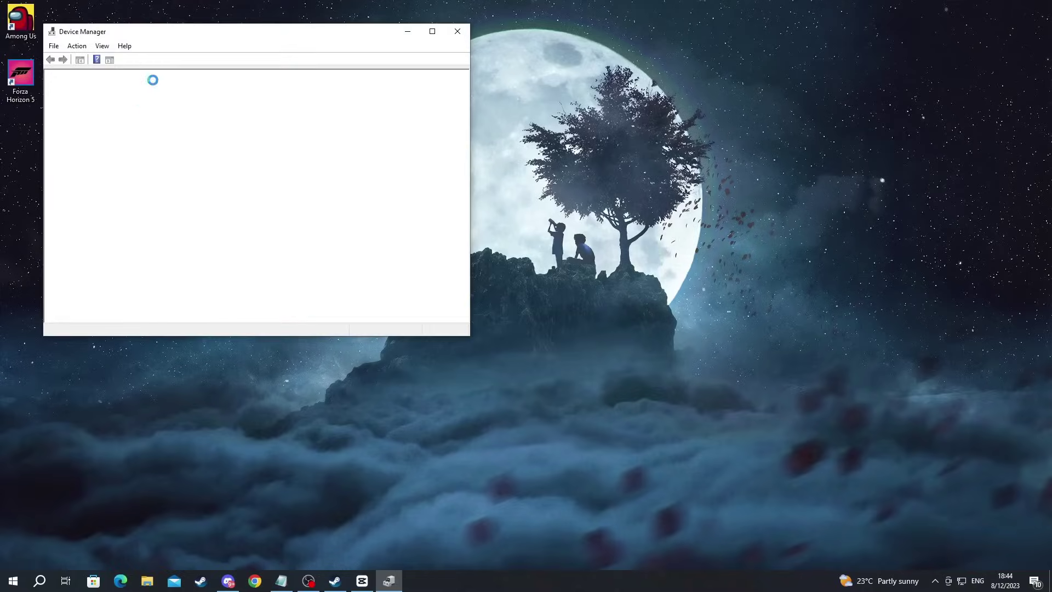
drag(294, 32, 606, 122)
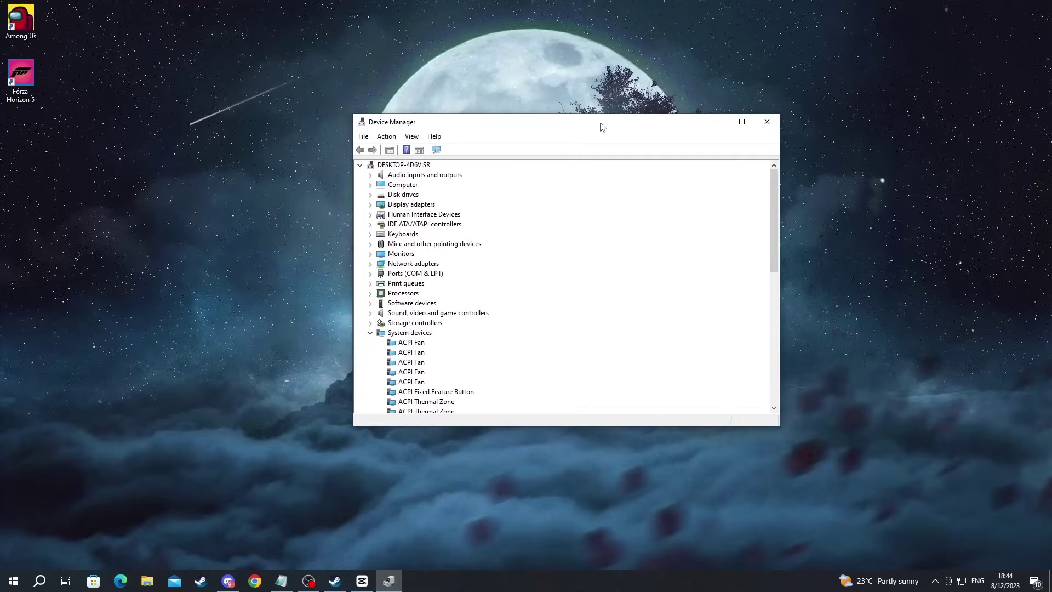
Search automatically for an updated driver for the NVIDIA GeForce GTX 960 display adapter, and close the driver update wizard.
double_click(407, 206)
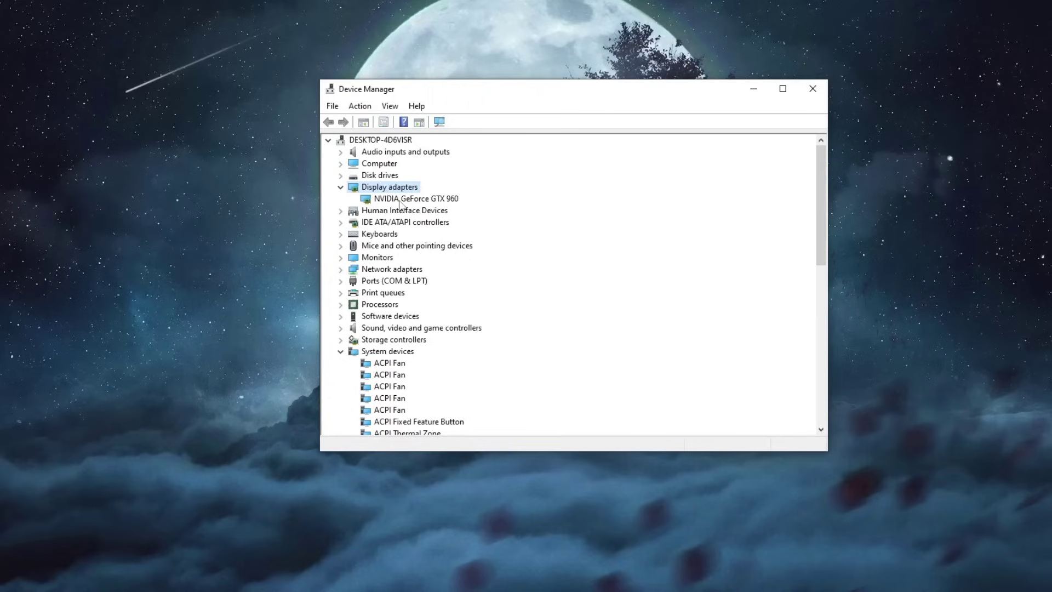
click(399, 200)
right_click(399, 200)
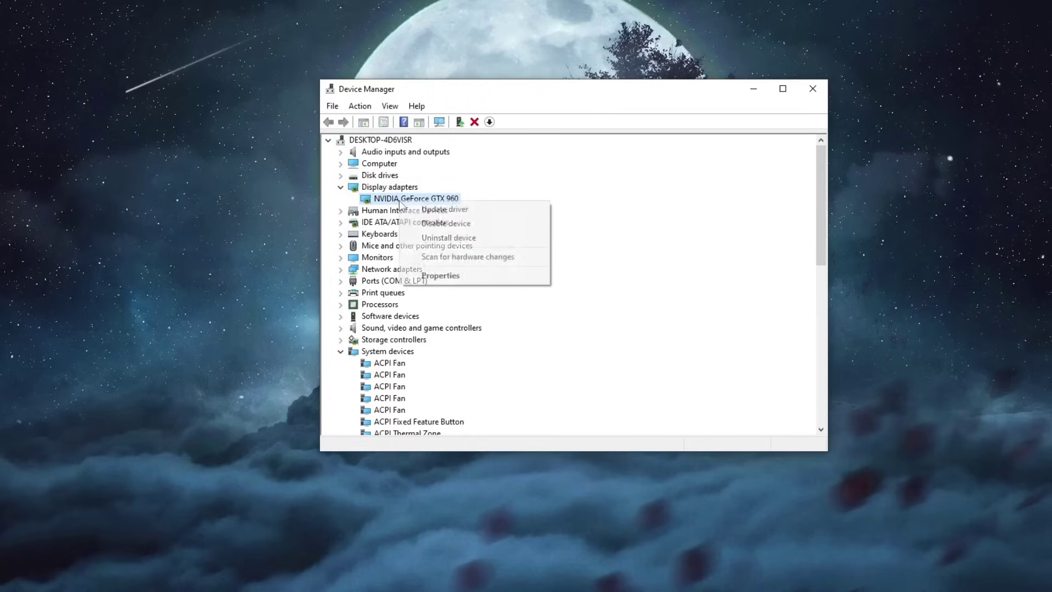
click(447, 208)
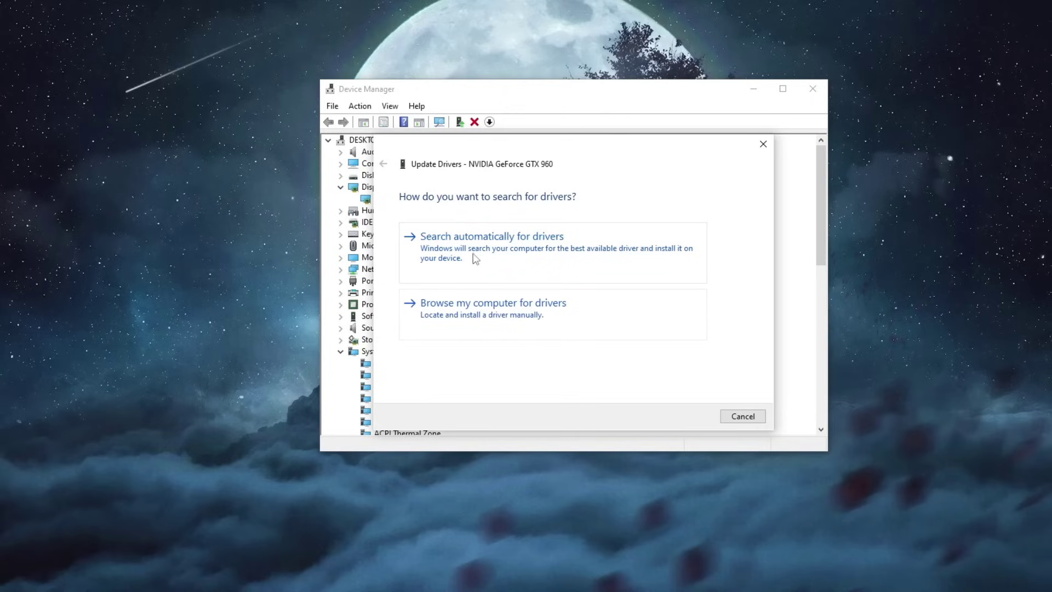
click(440, 253)
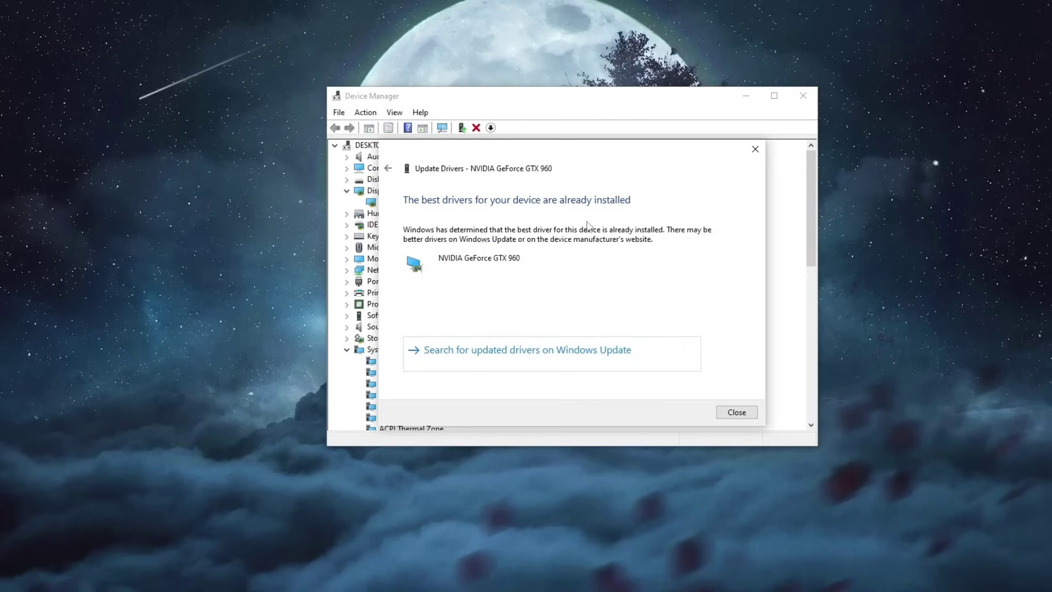
click(755, 149)
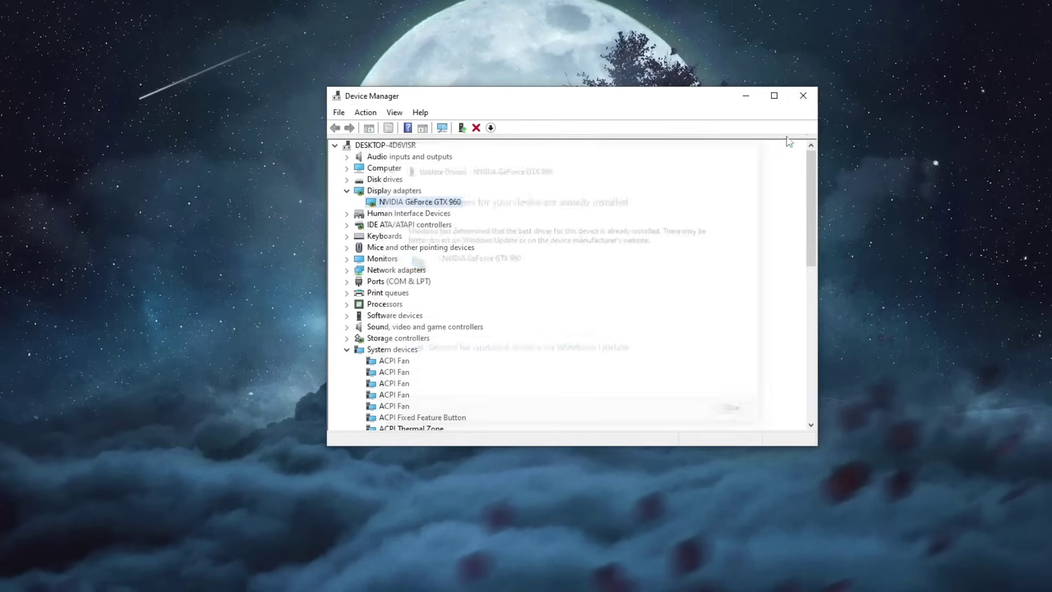